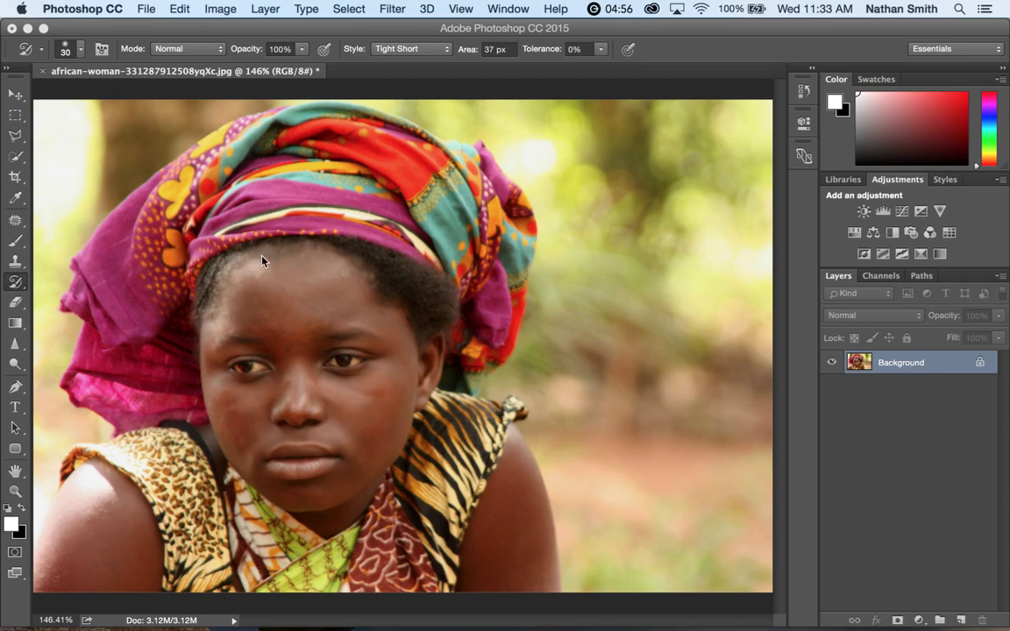
Step: Look over the history brush variants, the History panel and the Filter menu without changing anything
mouse_move(17, 283)
mouse_down()
mouse_move(66, 295)
mouse_move(54, 282)
mouse_move(20, 294)
mouse_up()
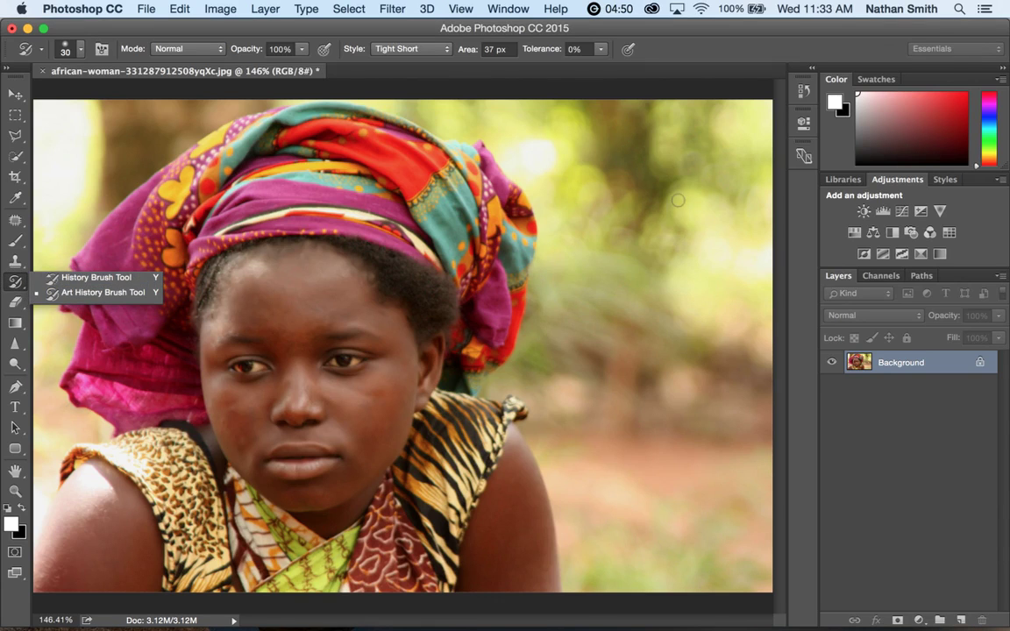
click(805, 92)
click(805, 92)
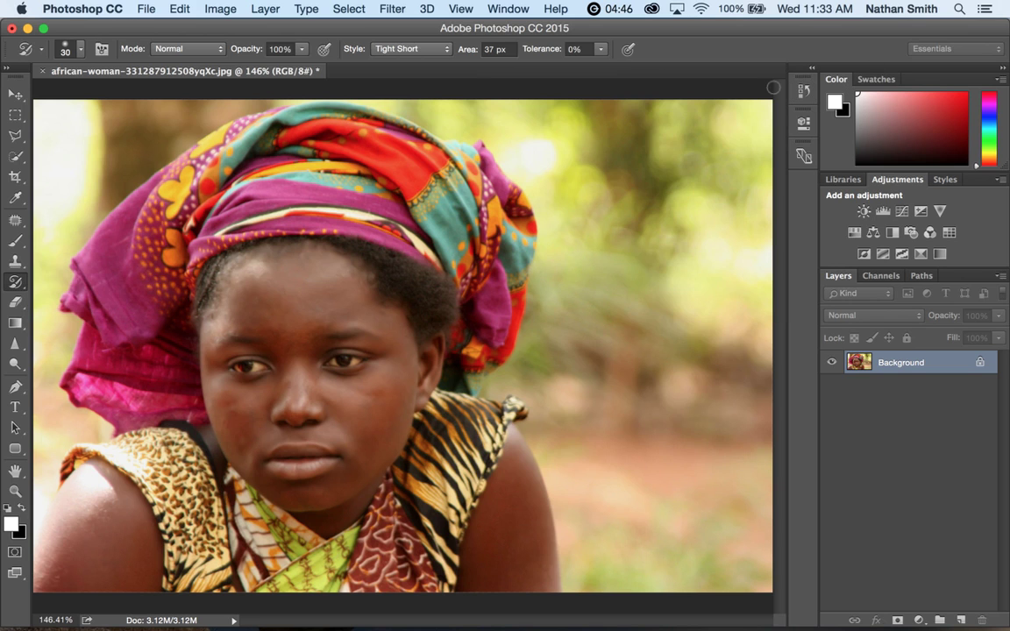
click(427, 9)
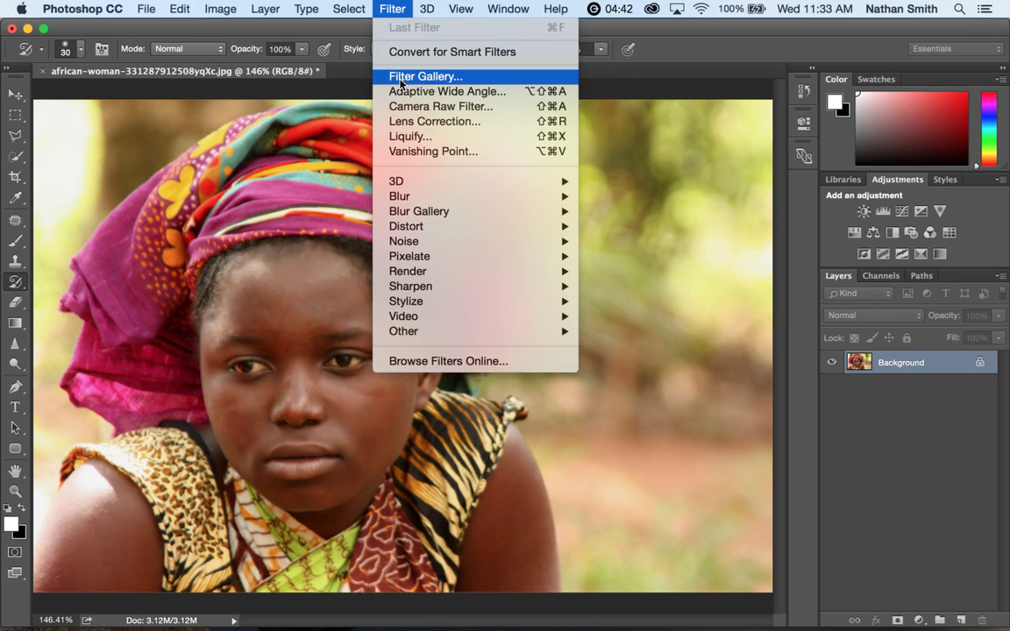
click(394, 5)
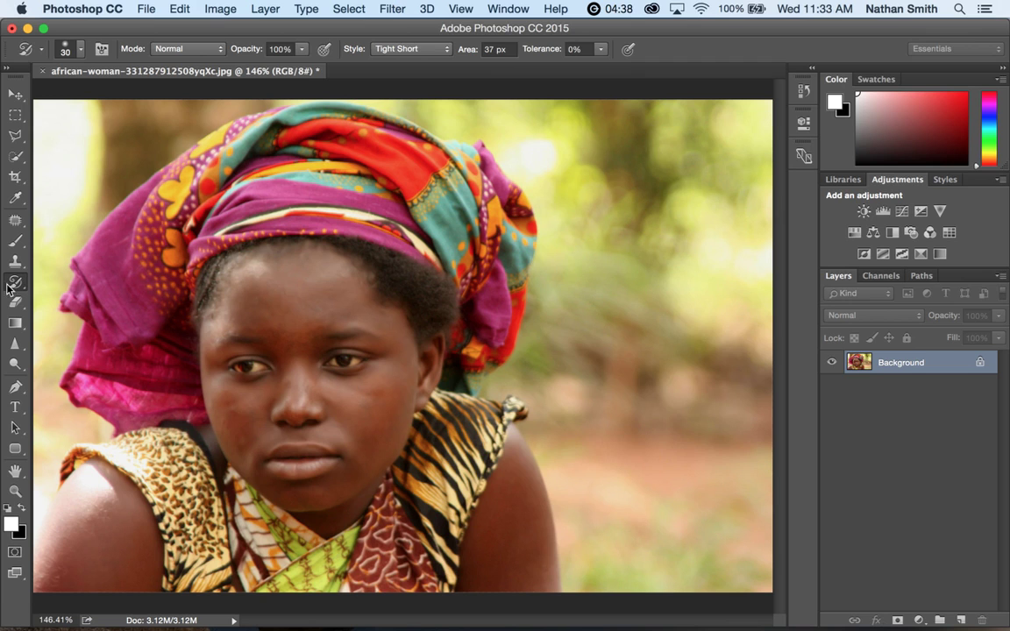
Step: Repaint the portrait with the Art History Brush in Loose Long style at 55 px area
drag(13, 285, 55, 304)
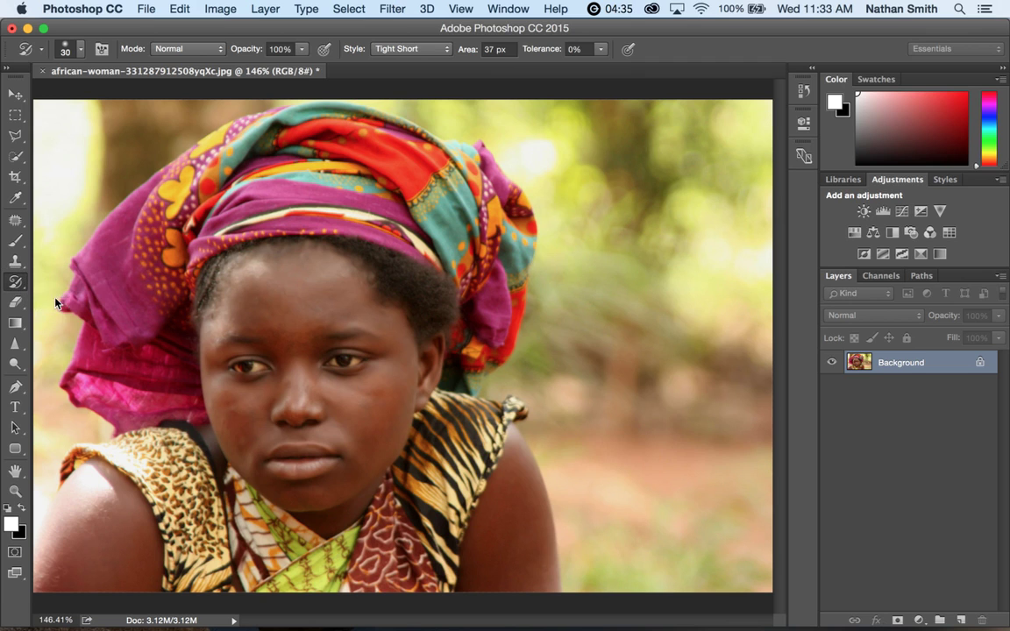
click(429, 50)
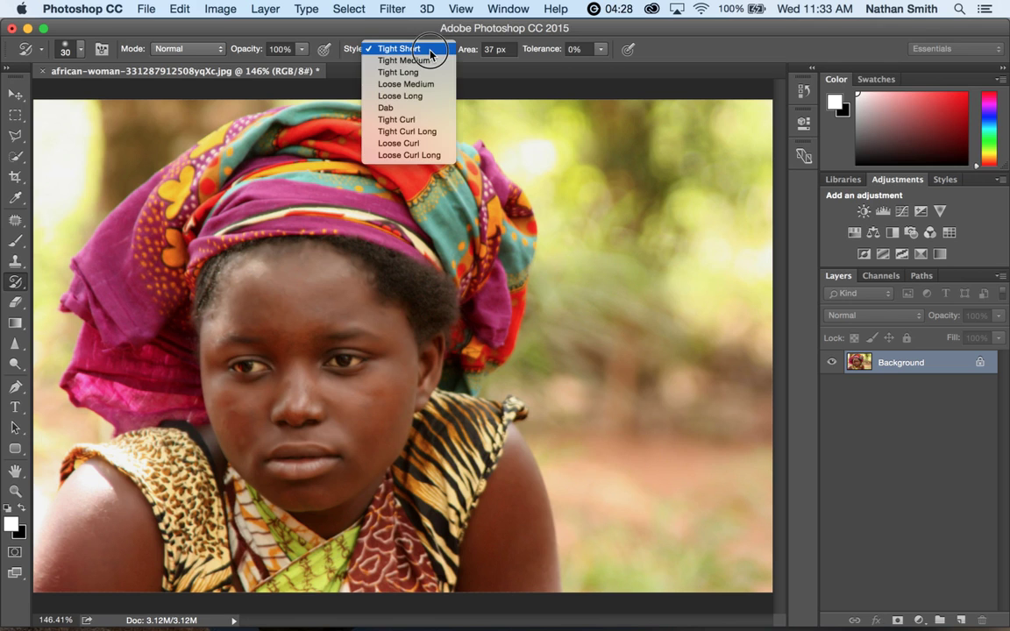
click(416, 95)
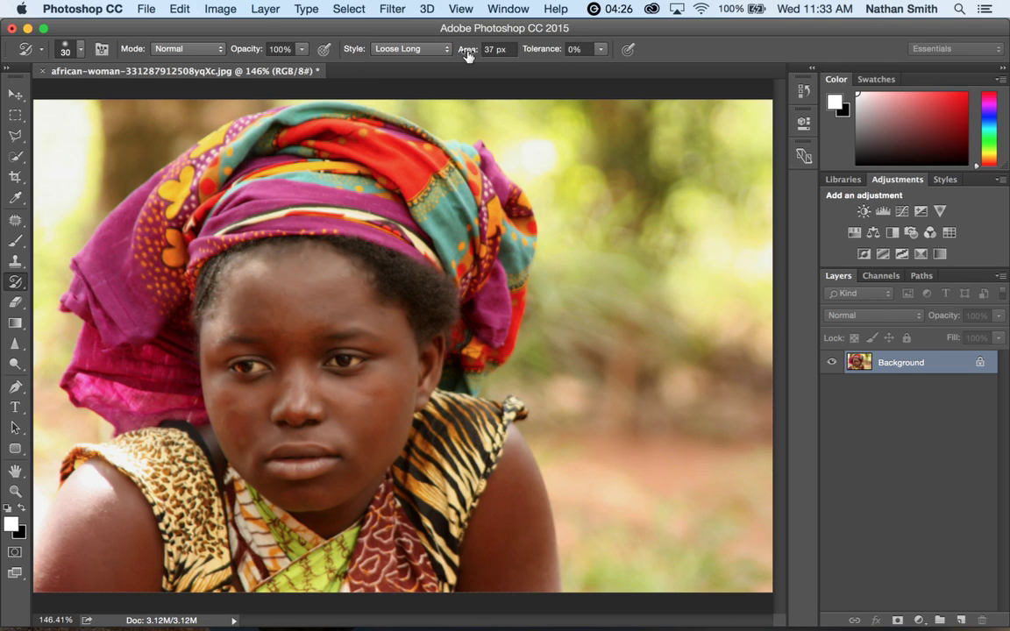
drag(468, 55, 480, 55)
mouse_move(333, 300)
mouse_down()
mouse_move(287, 355)
mouse_move(510, 194)
mouse_move(712, 291)
mouse_move(659, 102)
mouse_move(710, 365)
mouse_move(615, 482)
mouse_move(658, 455)
mouse_move(777, 480)
mouse_move(270, 592)
mouse_move(123, 518)
mouse_move(106, 451)
mouse_move(165, 408)
mouse_move(82, 227)
mouse_move(123, 114)
mouse_move(105, 176)
mouse_move(290, 175)
mouse_move(117, 307)
mouse_move(293, 395)
mouse_move(308, 489)
mouse_move(470, 516)
mouse_move(368, 464)
mouse_up()
Step: Repaint the face again using the Loose Medium stroke style
click(418, 49)
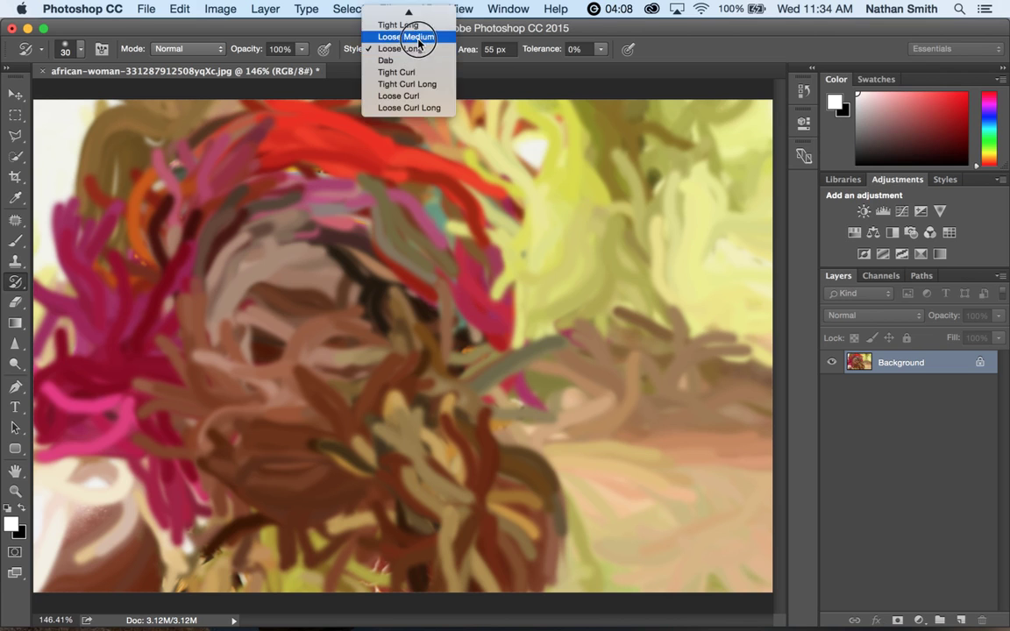
click(408, 35)
mouse_move(281, 283)
mouse_down()
mouse_move(424, 283)
mouse_move(377, 189)
mouse_move(600, 173)
mouse_move(709, 141)
mouse_move(701, 340)
mouse_move(612, 460)
mouse_move(627, 544)
mouse_move(396, 547)
mouse_move(202, 491)
mouse_move(53, 505)
mouse_move(91, 440)
mouse_move(49, 355)
mouse_move(70, 140)
mouse_move(92, 90)
mouse_move(83, 140)
mouse_move(64, 107)
mouse_move(176, 97)
mouse_up()
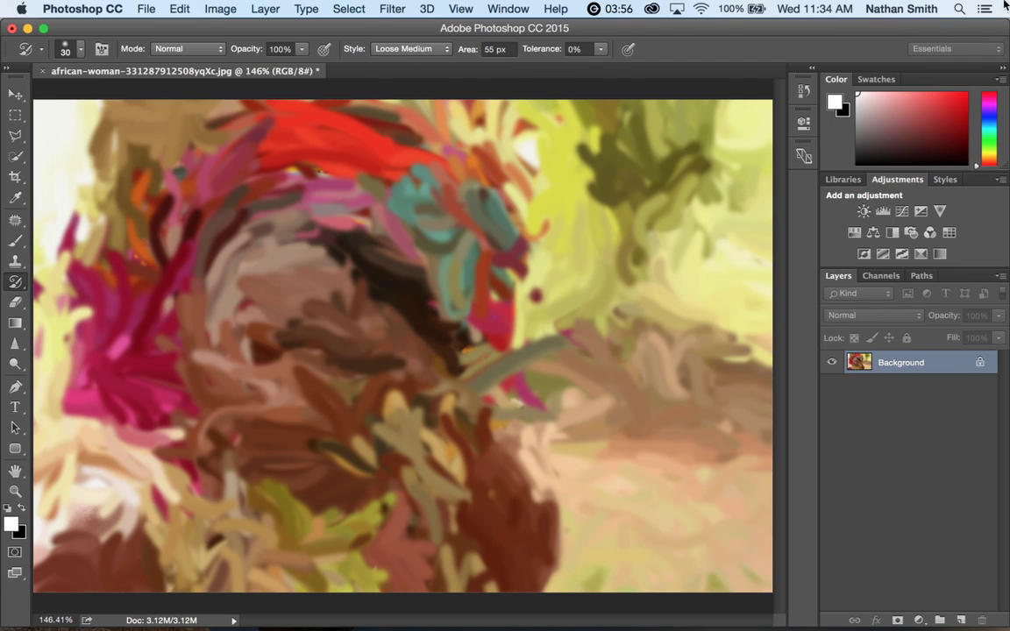
Step: Repaint the headwrap and forehead with Tight Long Art History strokes
click(427, 51)
click(420, 38)
mouse_move(392, 231)
mouse_down()
mouse_move(342, 253)
mouse_move(326, 235)
mouse_move(326, 291)
mouse_move(297, 262)
mouse_move(261, 262)
mouse_move(226, 293)
mouse_move(230, 343)
mouse_move(254, 346)
mouse_move(263, 331)
mouse_move(283, 387)
mouse_move(378, 425)
mouse_move(323, 393)
mouse_move(263, 380)
mouse_move(233, 391)
mouse_move(222, 441)
mouse_move(279, 482)
mouse_move(306, 478)
mouse_move(364, 438)
mouse_move(388, 476)
mouse_move(459, 400)
mouse_move(472, 366)
mouse_move(466, 305)
mouse_move(415, 291)
mouse_move(238, 322)
mouse_move(160, 282)
mouse_move(245, 254)
mouse_move(330, 294)
mouse_move(476, 333)
mouse_move(445, 197)
mouse_move(383, 185)
mouse_move(307, 207)
mouse_move(306, 192)
mouse_move(283, 196)
mouse_move(337, 332)
mouse_move(331, 371)
mouse_move(296, 408)
mouse_move(288, 439)
mouse_move(272, 465)
mouse_up()
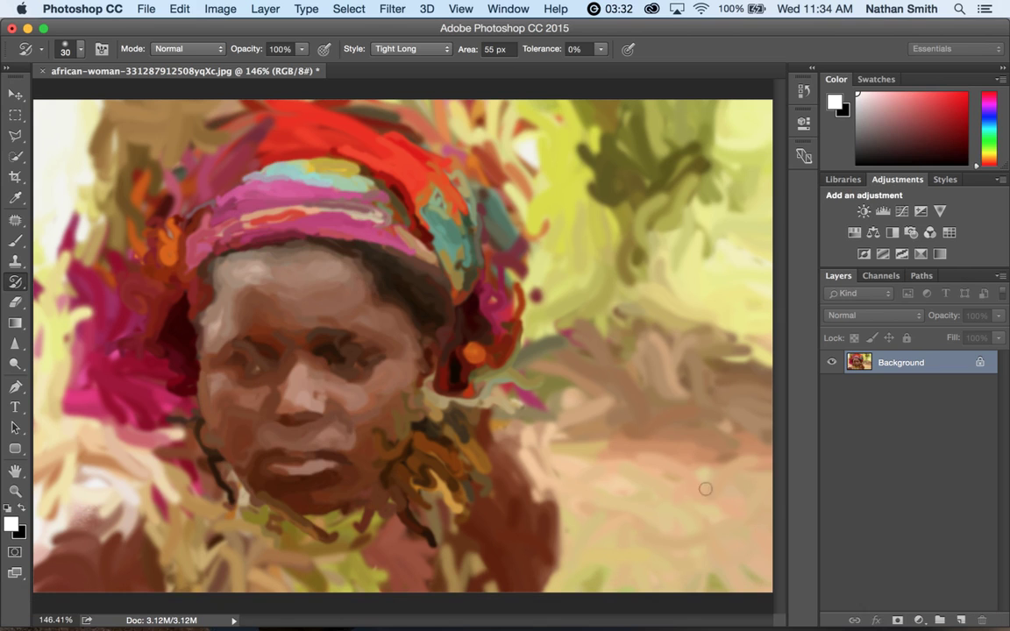
Step: Repaint the forehead, eyes and cheek with Tight Medium strokes, narrowing the area to 40 px
click(439, 50)
click(403, 36)
mouse_move(248, 313)
mouse_down()
mouse_move(306, 309)
mouse_move(285, 348)
mouse_move(286, 368)
mouse_move(305, 377)
mouse_move(283, 355)
mouse_move(313, 361)
mouse_move(343, 340)
mouse_move(305, 407)
mouse_move(223, 457)
mouse_move(423, 470)
mouse_move(457, 427)
mouse_move(479, 318)
mouse_move(422, 262)
mouse_move(300, 276)
mouse_move(234, 300)
mouse_move(215, 363)
mouse_move(219, 428)
mouse_move(244, 391)
mouse_move(304, 391)
mouse_move(370, 362)
mouse_up()
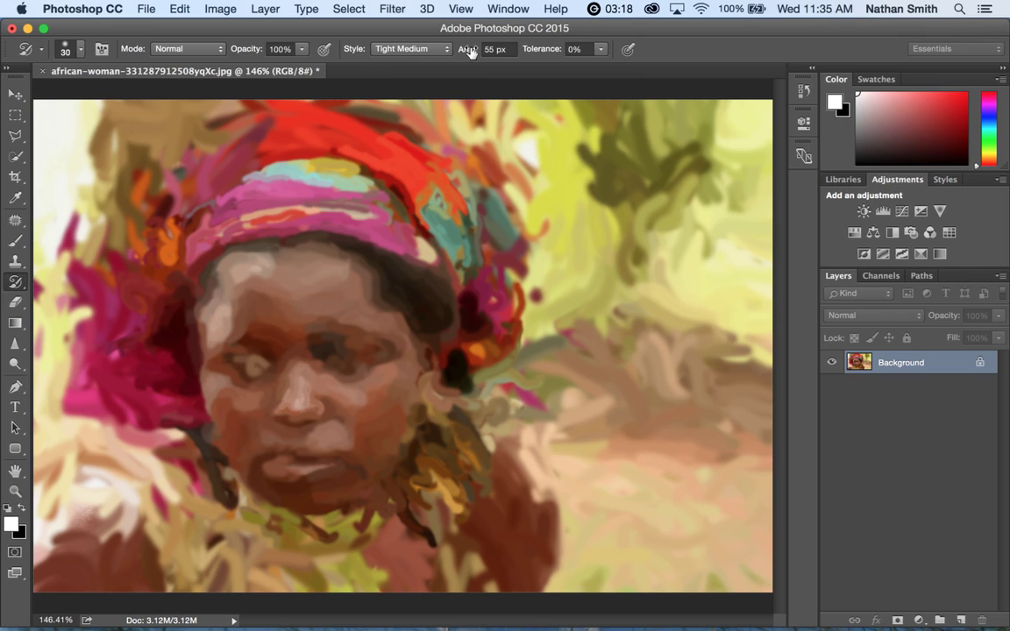
drag(471, 51, 450, 64)
mouse_move(422, 300)
mouse_down()
mouse_move(405, 276)
mouse_move(422, 312)
mouse_move(300, 277)
mouse_move(285, 330)
mouse_move(275, 331)
mouse_move(339, 390)
mouse_move(379, 403)
mouse_move(362, 363)
mouse_move(374, 360)
mouse_move(352, 356)
mouse_move(305, 392)
mouse_move(324, 346)
mouse_move(370, 353)
mouse_move(429, 421)
mouse_move(355, 481)
mouse_move(235, 431)
mouse_move(244, 440)
mouse_move(241, 345)
mouse_move(322, 285)
mouse_up()
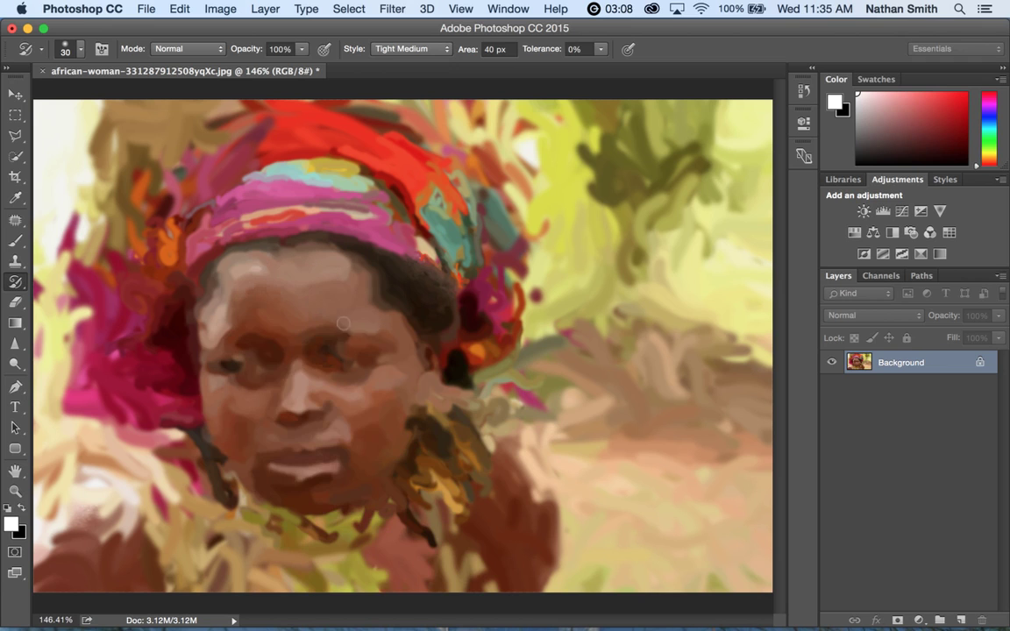
Step: Check the brush size and hardness, then add more strokes to the headwrap
right_click(323, 285)
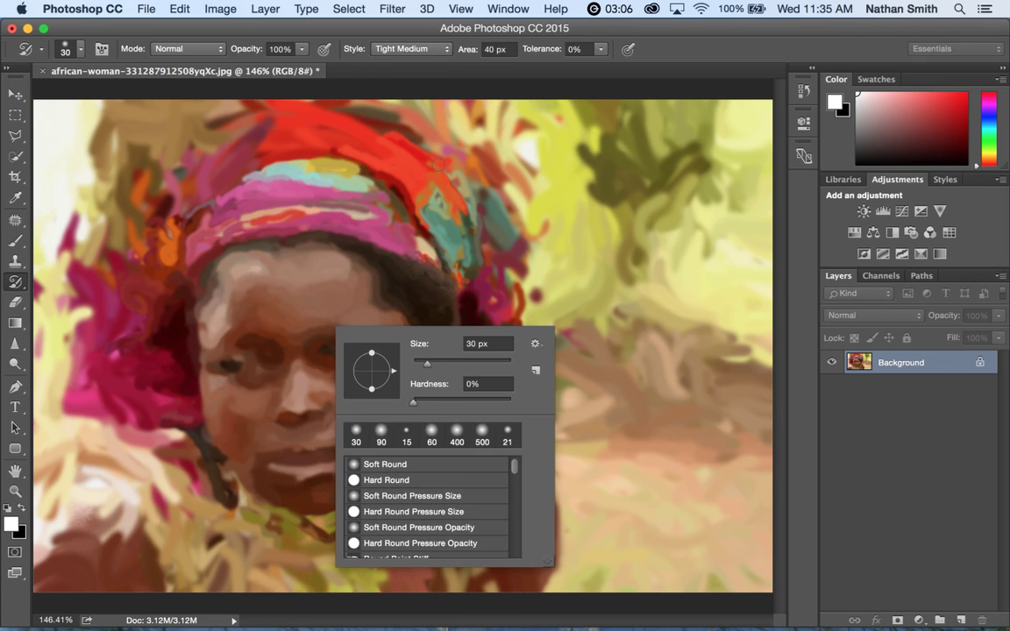
key(Escape)
drag(359, 202, 419, 178)
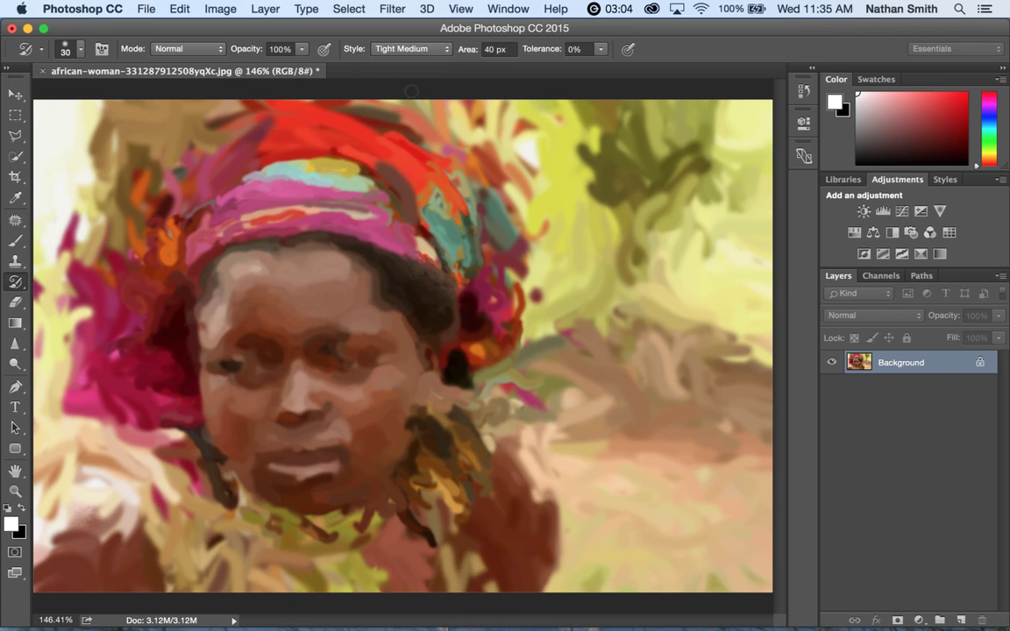
Step: Detail the forehead, eyes and nose with Tight Short strokes at a 7 px area
click(431, 49)
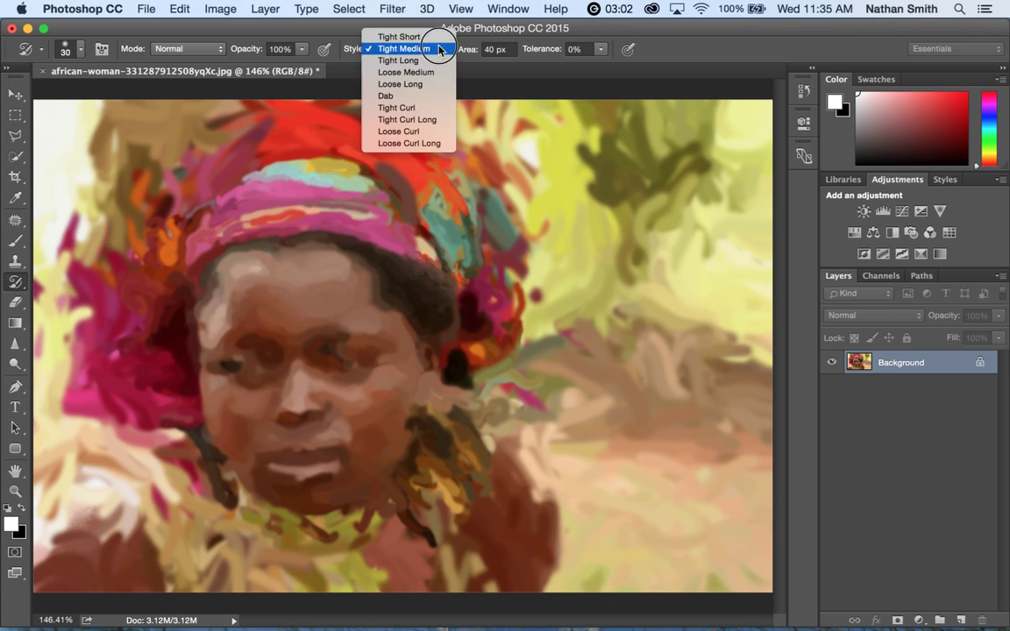
click(399, 37)
drag(480, 58, 451, 55)
click(449, 51)
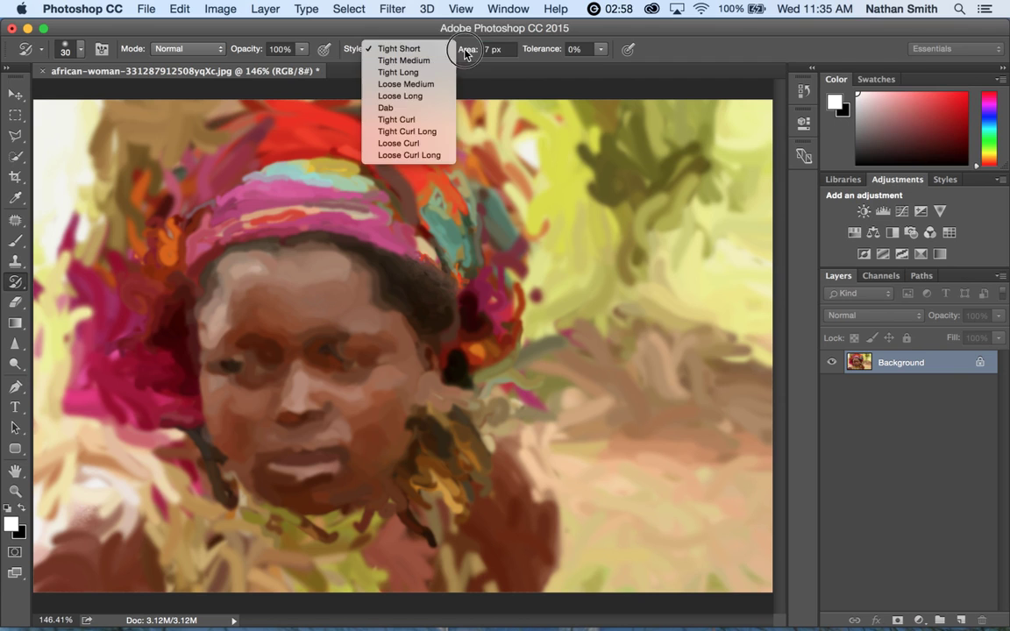
click(457, 53)
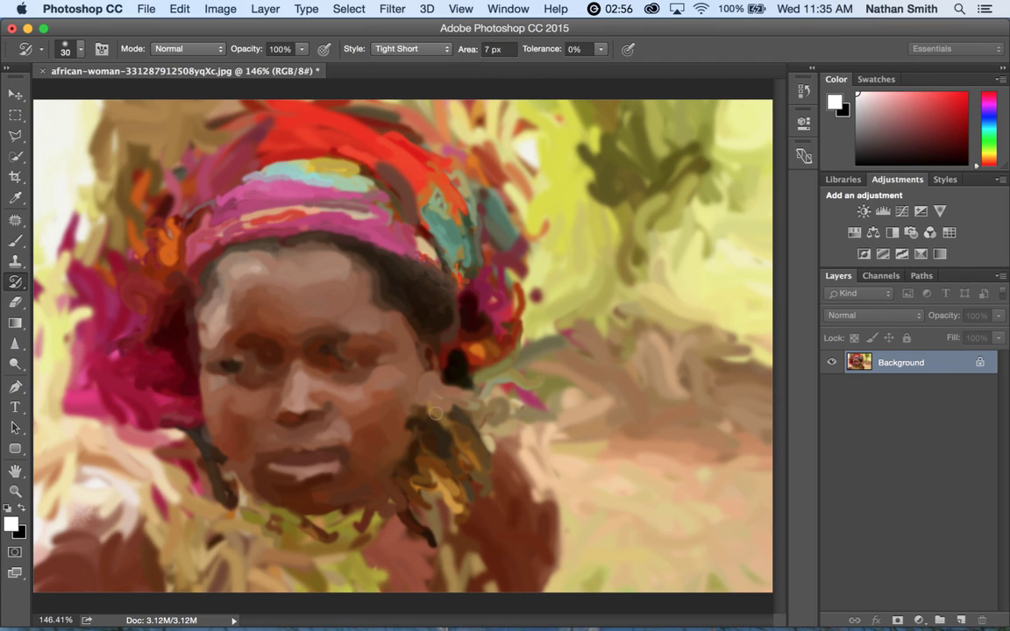
mouse_move(342, 281)
mouse_down()
mouse_move(275, 352)
mouse_move(244, 345)
mouse_move(251, 356)
mouse_move(275, 352)
mouse_move(259, 375)
mouse_up()
mouse_move(307, 305)
mouse_down()
mouse_move(268, 333)
mouse_move(302, 346)
mouse_move(331, 340)
mouse_move(358, 372)
mouse_move(343, 352)
mouse_move(309, 384)
mouse_move(249, 386)
mouse_move(263, 421)
mouse_move(289, 404)
mouse_move(421, 415)
mouse_move(439, 324)
mouse_move(415, 249)
mouse_move(333, 220)
mouse_move(202, 221)
mouse_move(189, 271)
mouse_move(204, 351)
mouse_move(198, 298)
mouse_move(202, 351)
mouse_move(171, 413)
mouse_move(214, 459)
mouse_move(188, 417)
mouse_move(263, 465)
mouse_up()
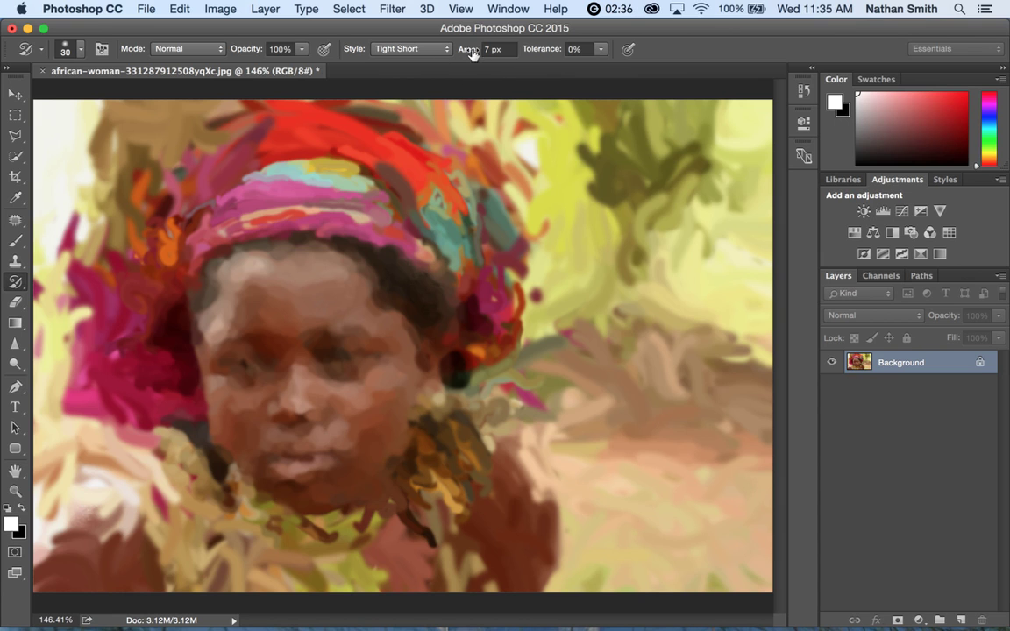
Step: At a 0 px area, refine the left cheek, eye and parts of the headband
drag(472, 53, 469, 55)
mouse_move(233, 338)
mouse_down()
mouse_move(253, 379)
mouse_move(239, 346)
mouse_move(238, 361)
mouse_move(355, 396)
mouse_move(364, 368)
mouse_move(327, 362)
mouse_move(321, 349)
mouse_move(337, 368)
mouse_move(370, 360)
mouse_move(289, 337)
mouse_move(327, 370)
mouse_move(367, 359)
mouse_move(368, 348)
mouse_move(307, 365)
mouse_move(305, 406)
mouse_move(276, 412)
mouse_move(299, 462)
mouse_move(327, 429)
mouse_move(343, 454)
mouse_move(243, 426)
mouse_move(264, 468)
mouse_move(368, 518)
mouse_move(350, 466)
mouse_move(285, 468)
mouse_move(231, 423)
mouse_move(212, 437)
mouse_move(235, 496)
mouse_move(221, 432)
mouse_move(273, 419)
mouse_move(244, 314)
mouse_move(233, 334)
mouse_move(166, 318)
mouse_move(199, 312)
mouse_move(295, 333)
mouse_move(282, 268)
mouse_move(414, 347)
mouse_move(436, 337)
mouse_move(408, 252)
mouse_move(451, 299)
mouse_move(281, 269)
mouse_move(186, 282)
mouse_move(139, 353)
mouse_move(202, 408)
mouse_move(162, 379)
mouse_move(253, 222)
mouse_move(298, 254)
mouse_move(322, 241)
mouse_move(396, 307)
mouse_move(389, 242)
mouse_move(418, 264)
mouse_move(450, 369)
mouse_move(375, 369)
mouse_move(416, 368)
mouse_up()
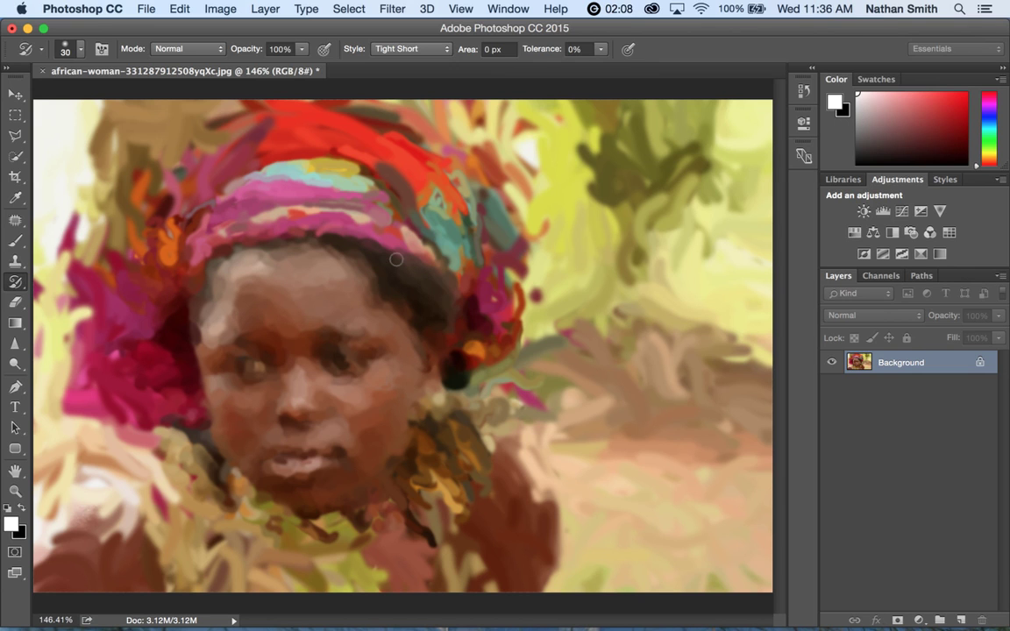
drag(401, 258, 200, 158)
Step: Switch to the History Brush and set its source to the first brush step in History
mouse_move(14, 277)
mouse_down()
mouse_move(44, 284)
mouse_move(48, 275)
mouse_up()
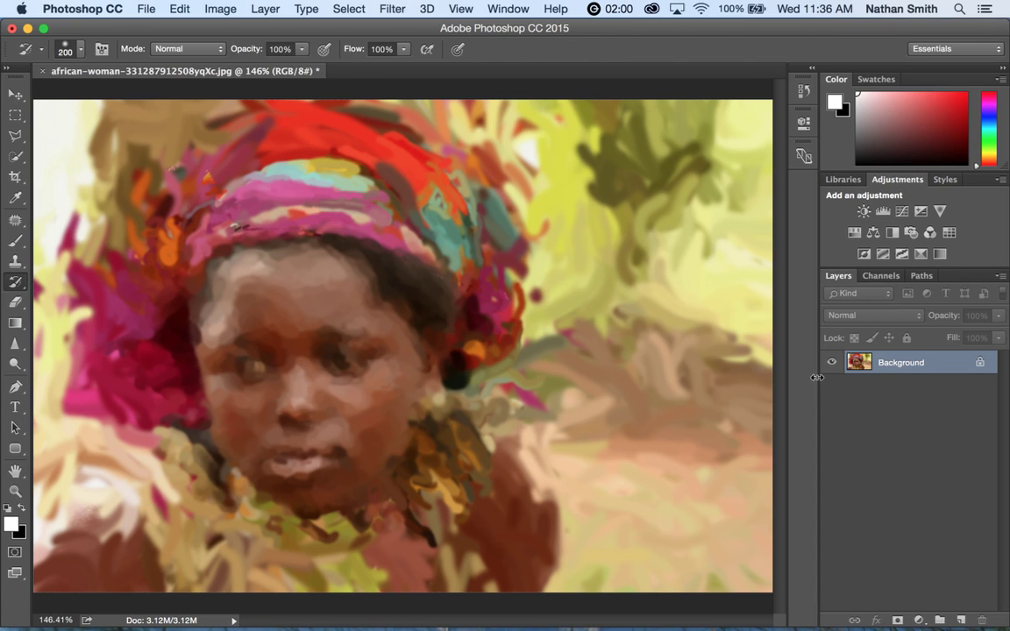
click(804, 92)
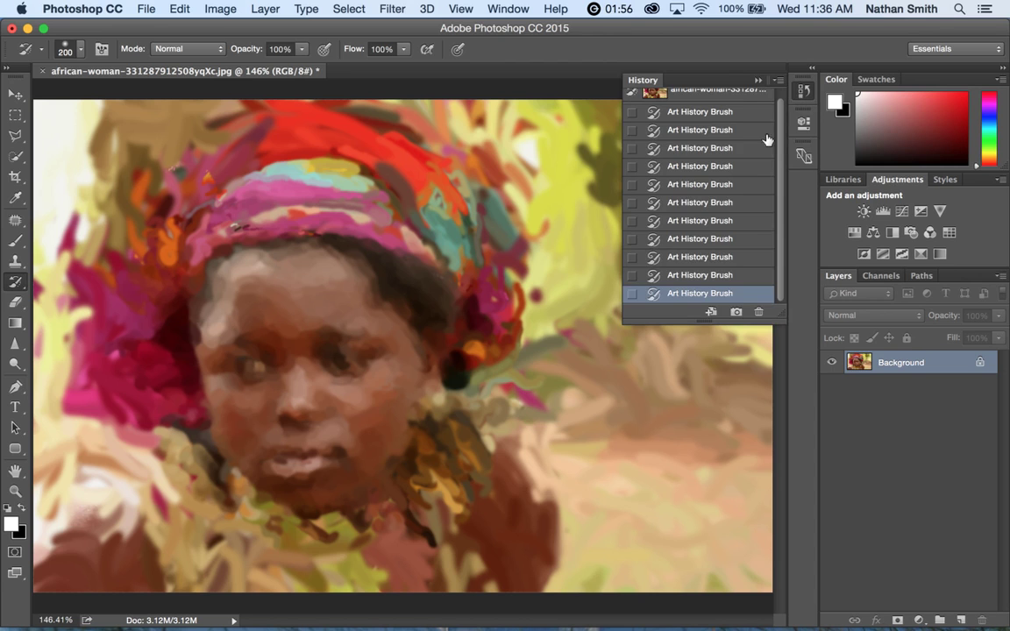
scroll(780, 164, up, 1)
click(668, 103)
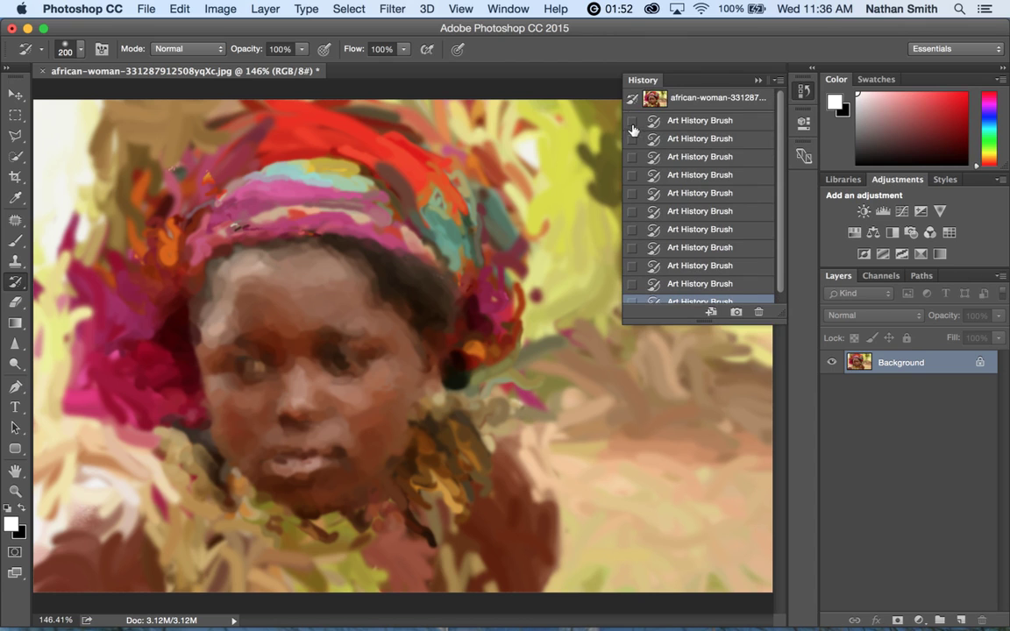
click(631, 120)
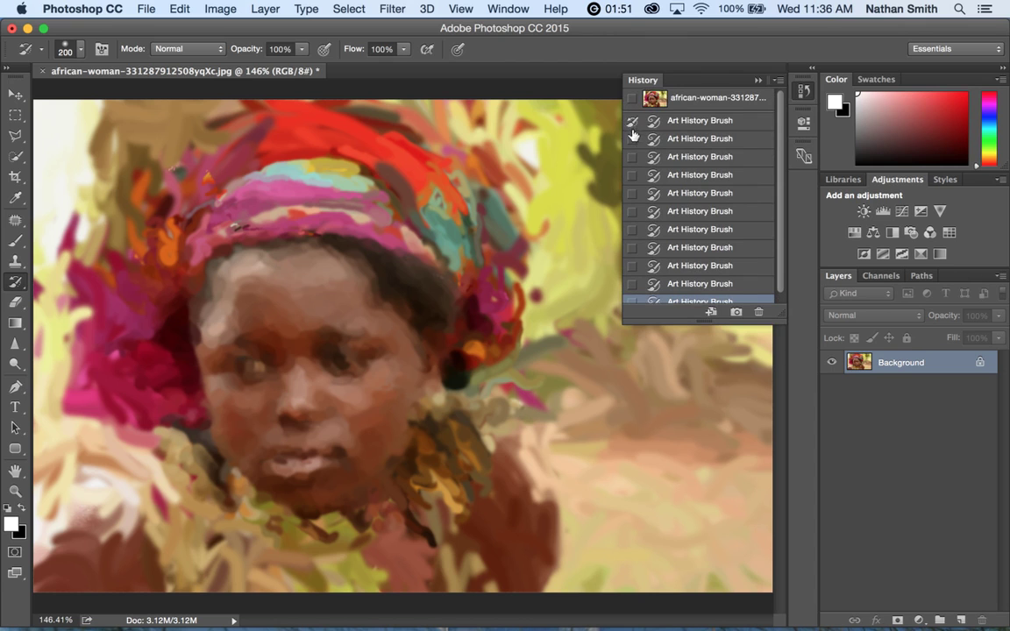
click(632, 175)
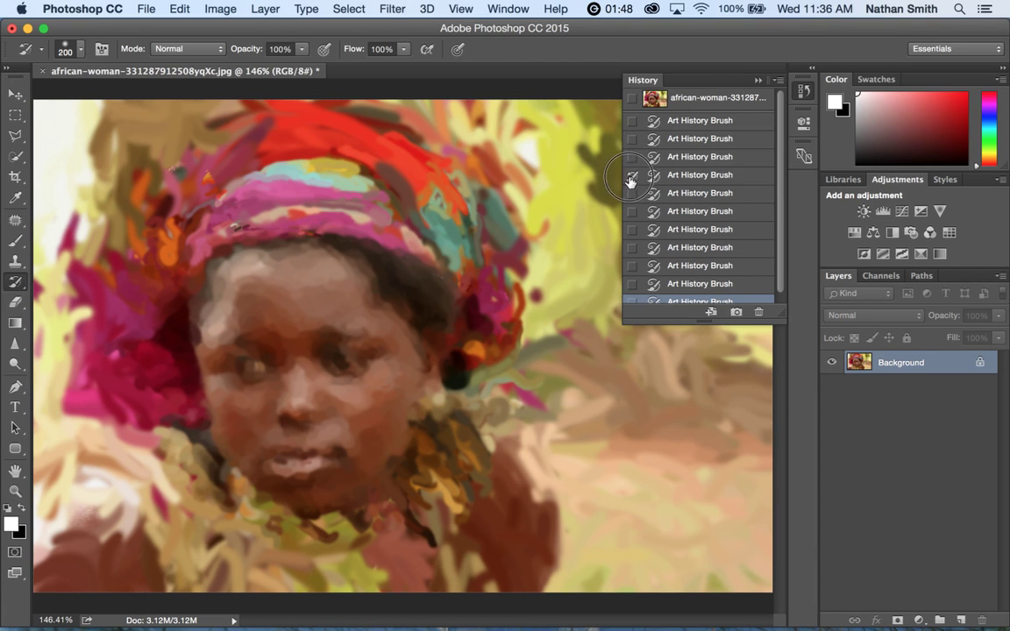
click(632, 122)
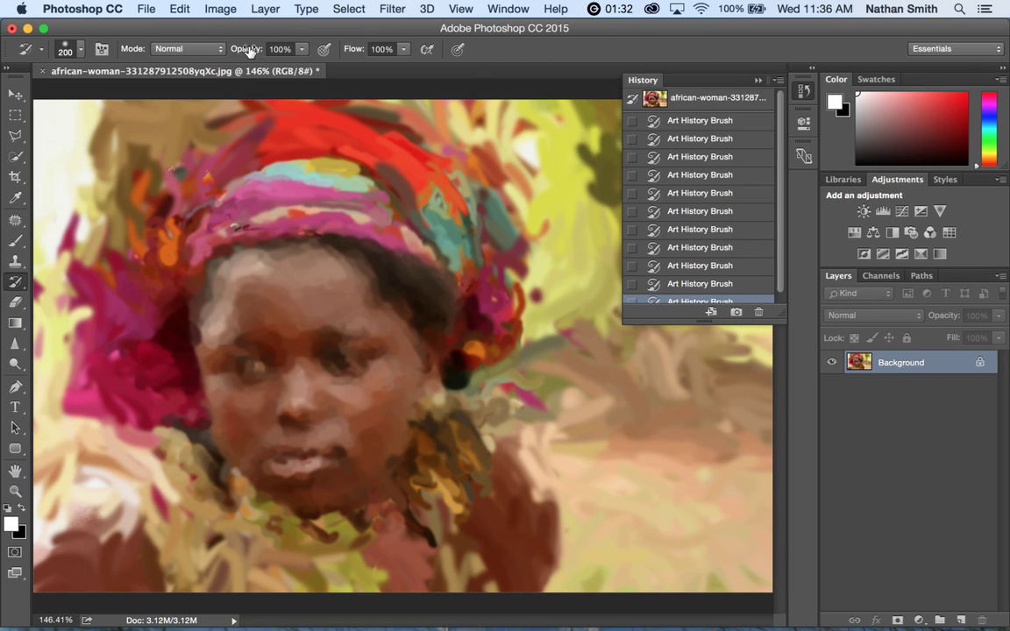
Step: Restore the face's photographic detail with the History Brush at 51% opacity and 58% flow
drag(248, 51, 212, 47)
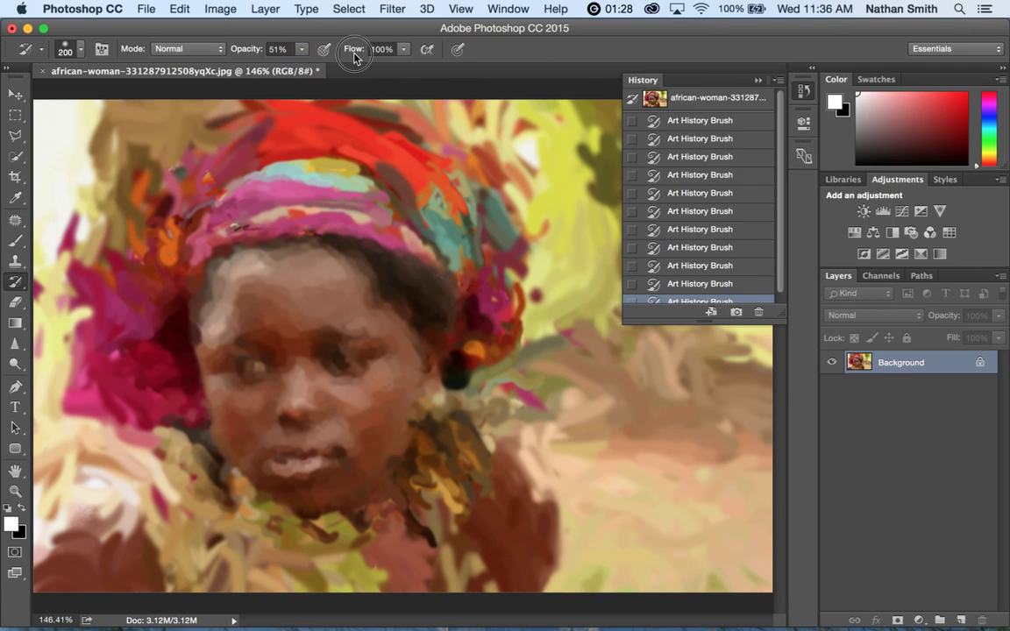
drag(355, 53, 293, 44)
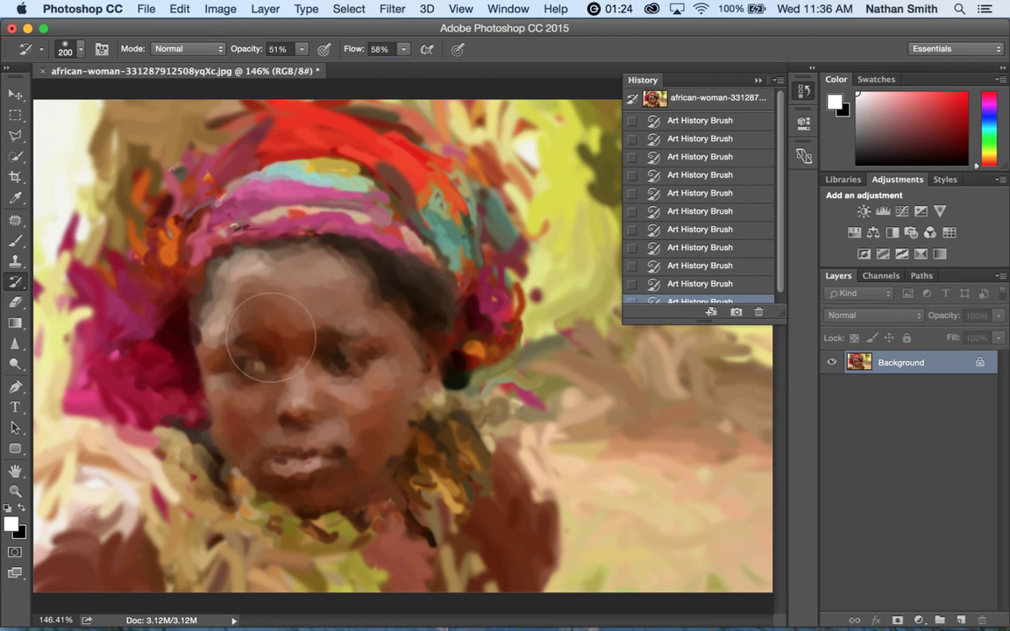
drag(300, 351, 259, 356)
mouse_move(270, 360)
mouse_down()
mouse_move(306, 381)
mouse_move(308, 357)
mouse_move(306, 384)
mouse_move(340, 366)
mouse_move(331, 347)
mouse_move(352, 373)
mouse_move(255, 354)
mouse_move(247, 371)
mouse_move(231, 346)
mouse_move(295, 407)
mouse_move(251, 413)
mouse_move(277, 459)
mouse_move(320, 462)
mouse_move(295, 448)
mouse_move(328, 478)
mouse_move(425, 425)
mouse_move(267, 432)
mouse_move(282, 463)
mouse_move(318, 459)
mouse_move(330, 410)
mouse_move(310, 397)
mouse_move(302, 407)
mouse_move(307, 388)
mouse_move(293, 357)
mouse_move(322, 328)
mouse_move(316, 339)
mouse_move(347, 378)
mouse_move(516, 342)
mouse_move(558, 346)
mouse_move(395, 351)
mouse_move(259, 458)
mouse_move(280, 446)
mouse_move(282, 500)
mouse_move(288, 486)
mouse_move(251, 423)
mouse_move(227, 416)
mouse_move(207, 429)
mouse_move(229, 361)
mouse_move(216, 322)
mouse_move(188, 313)
mouse_move(384, 433)
mouse_move(375, 466)
mouse_move(423, 424)
mouse_move(429, 397)
mouse_move(452, 385)
mouse_move(430, 301)
mouse_move(377, 253)
mouse_move(173, 236)
mouse_move(162, 290)
mouse_move(333, 241)
mouse_move(447, 311)
mouse_move(540, 297)
mouse_move(570, 403)
mouse_move(679, 430)
mouse_move(702, 452)
mouse_move(427, 462)
mouse_move(426, 452)
mouse_move(694, 441)
mouse_up()
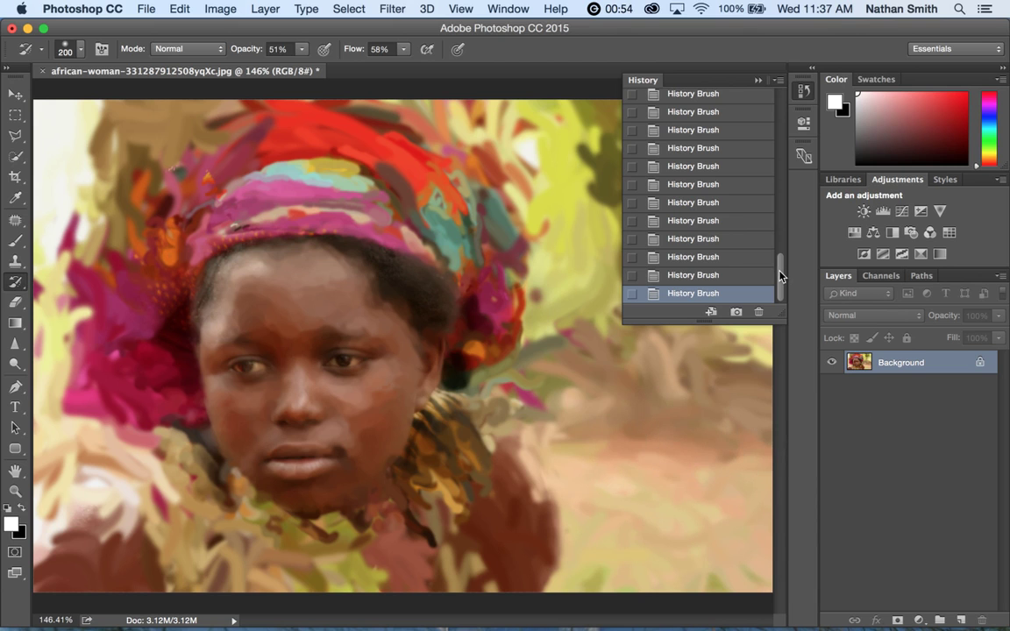
drag(780, 275, 821, 68)
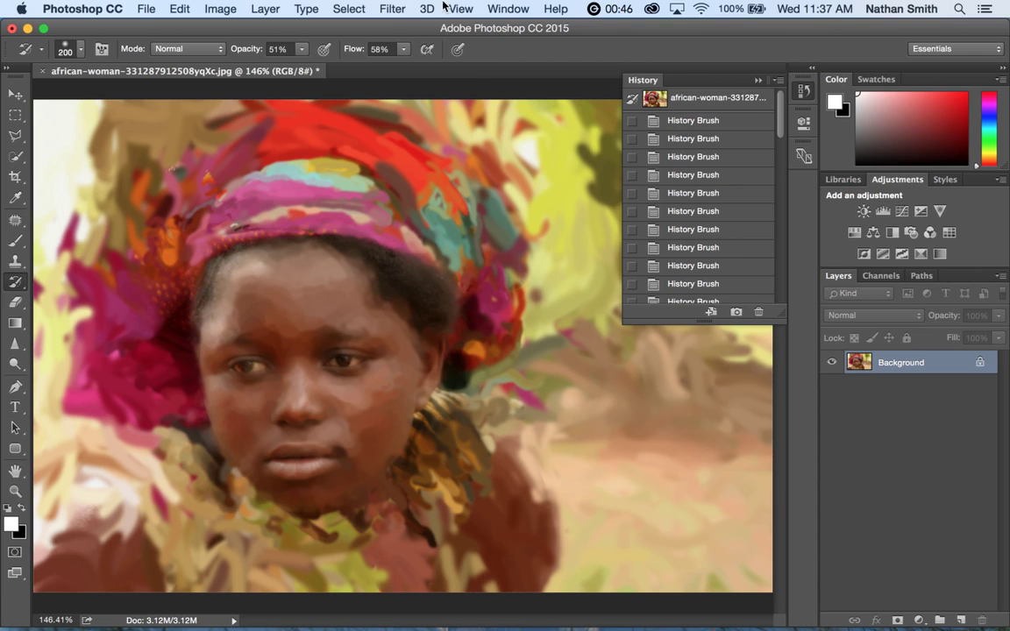
Step: Apply Filter Gallery's Artistic Dry Brush with size 2, detail 8 and texture 1
click(399, 11)
click(395, 10)
click(392, 10)
click(412, 77)
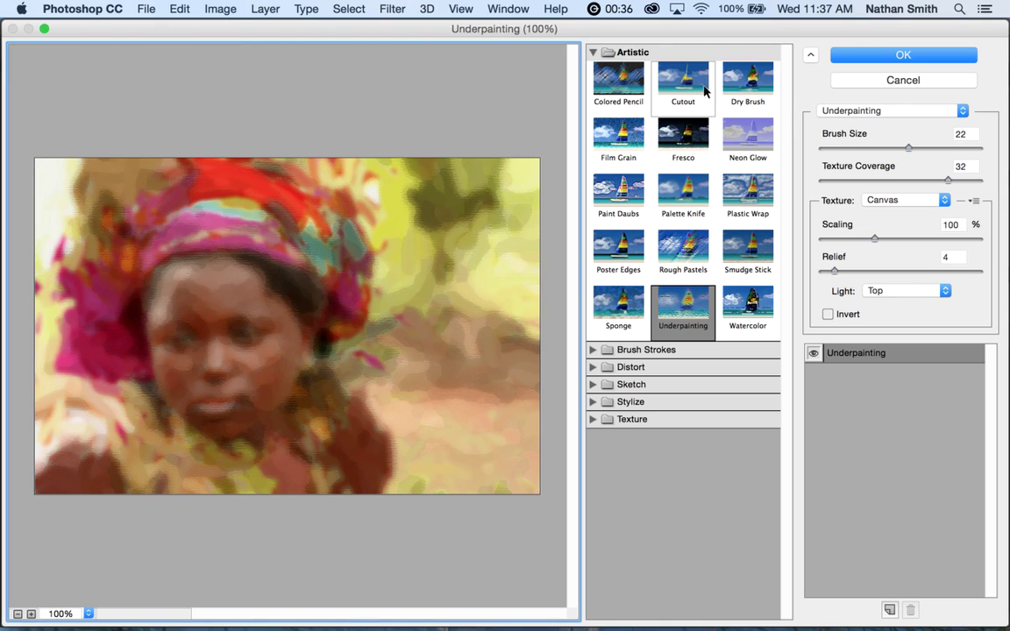
click(746, 92)
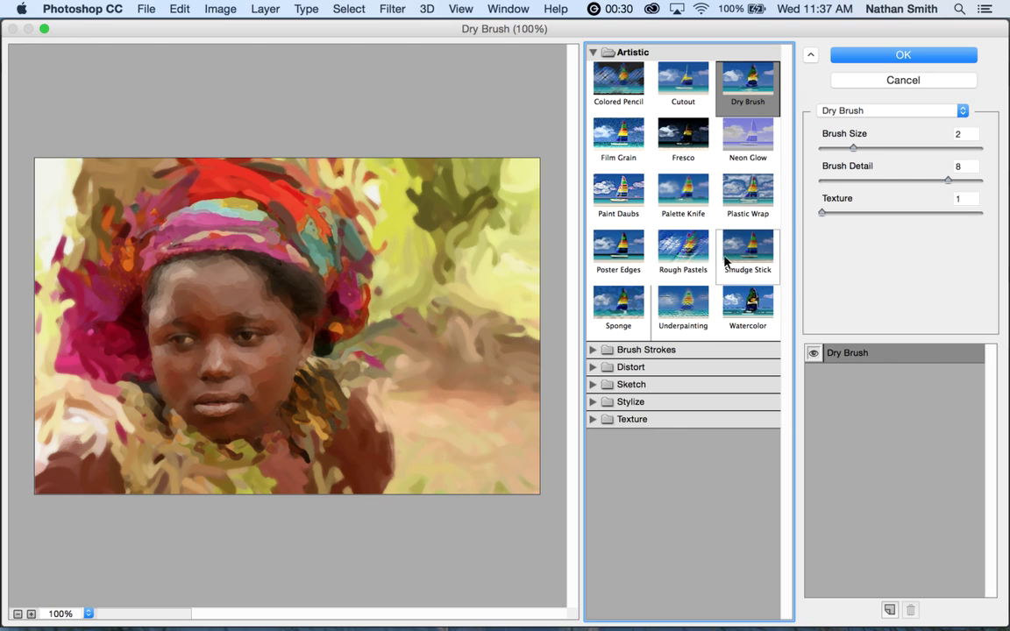
click(896, 56)
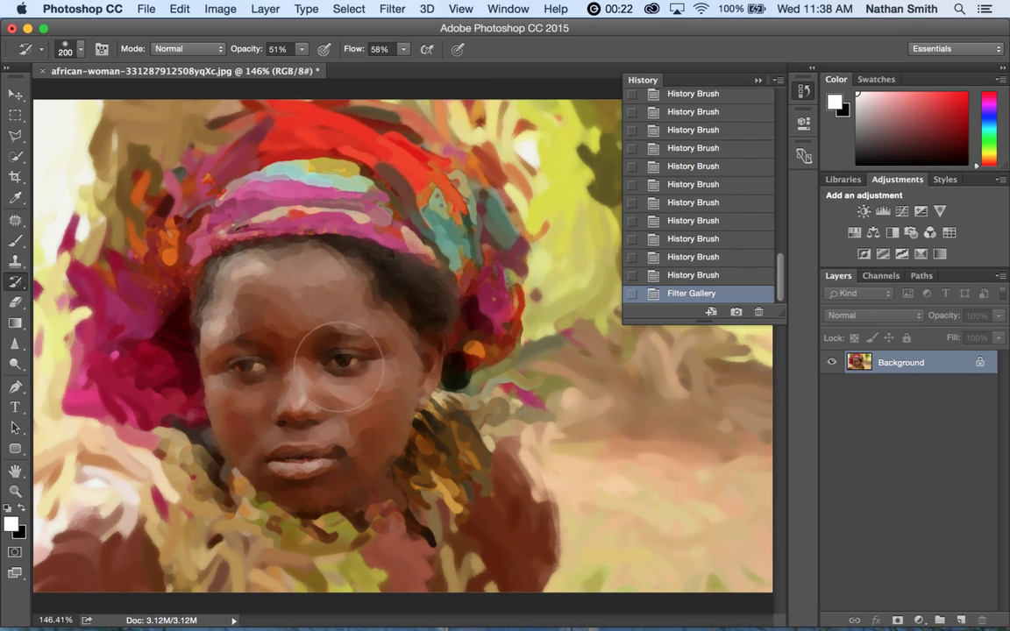
Step: Paint with the History Brush over the eyes, face and chin to restore photo detail
mouse_move(323, 358)
mouse_down()
mouse_move(316, 324)
mouse_move(248, 355)
mouse_move(233, 333)
mouse_up()
mouse_move(250, 377)
mouse_down()
mouse_move(272, 390)
mouse_move(307, 462)
mouse_move(281, 386)
mouse_move(360, 445)
mouse_up()
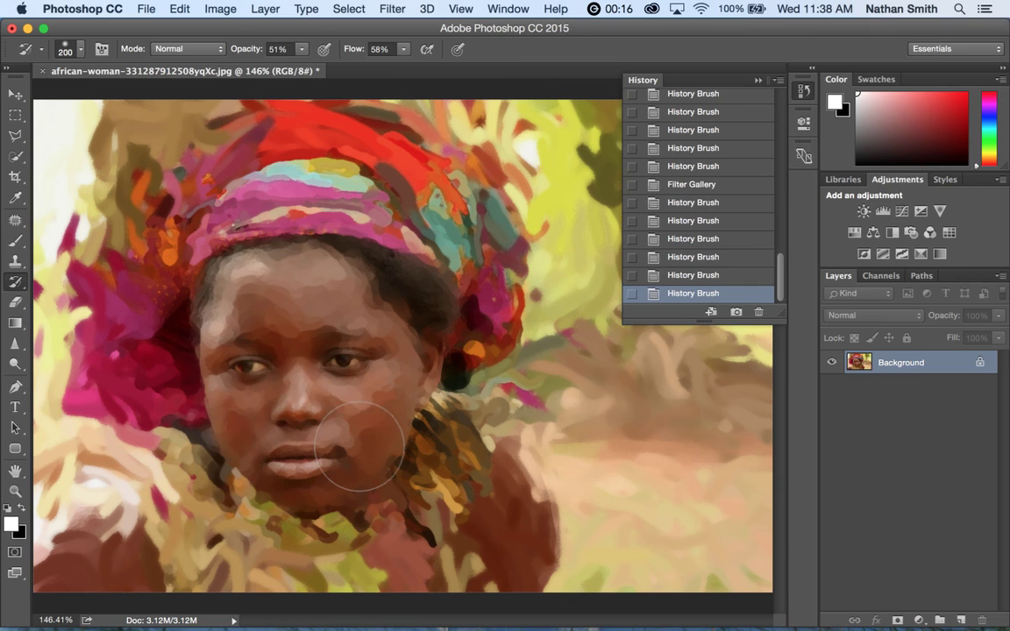